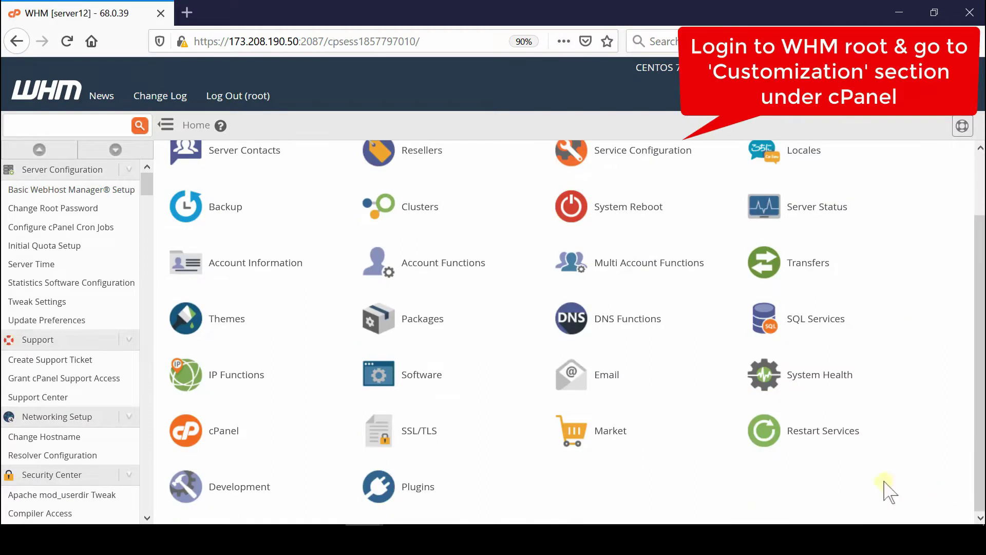
click(215, 438)
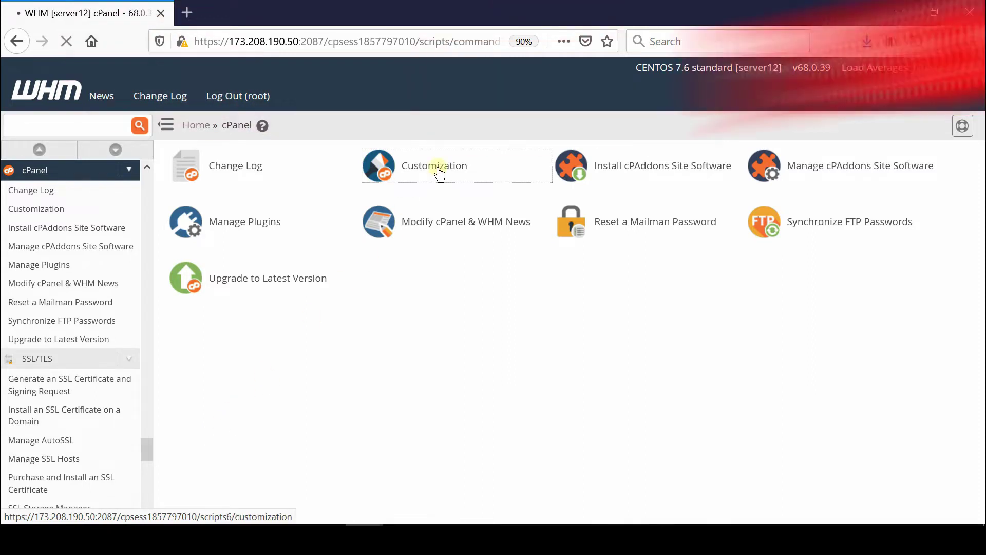
click(437, 173)
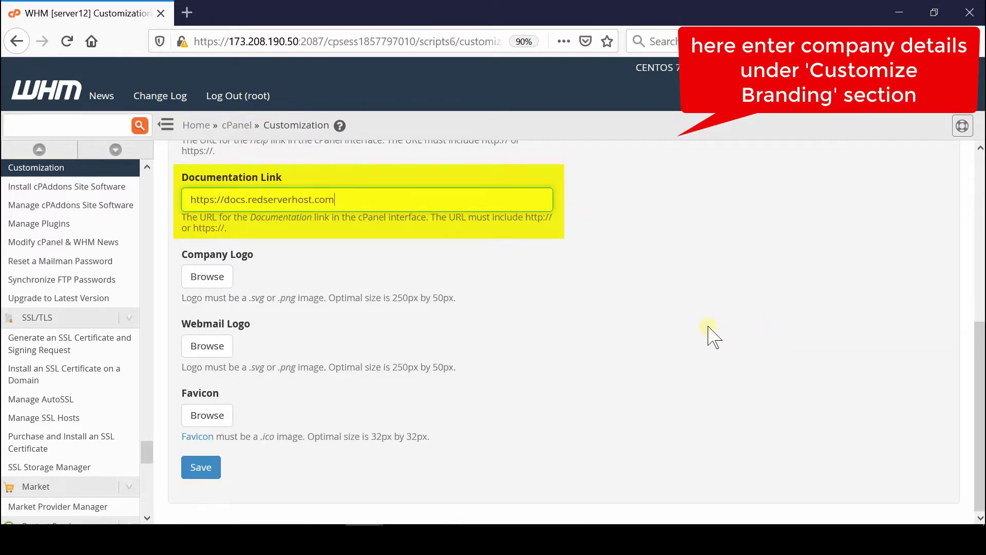
Upload loggo.png as the company logo and save the branding settings.
click(210, 277)
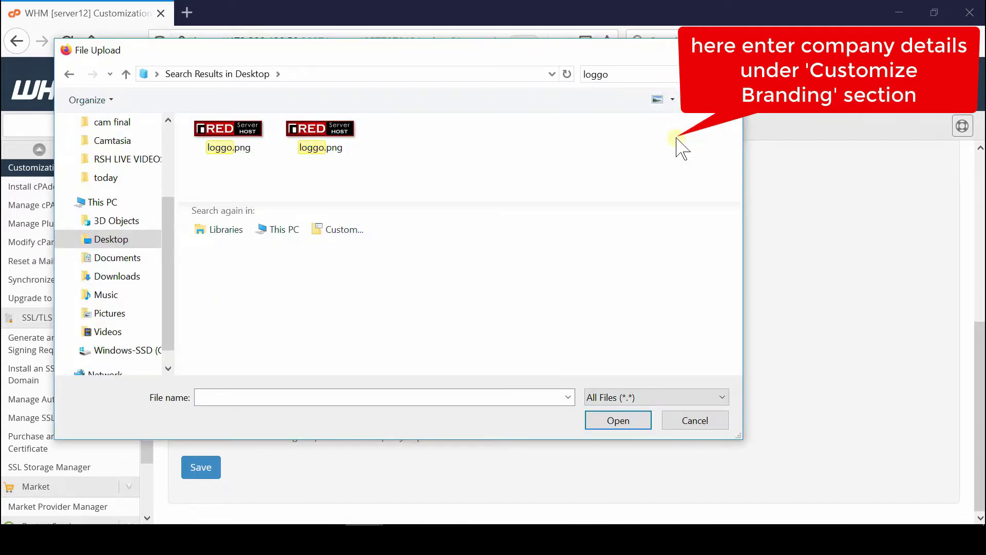
click(256, 142)
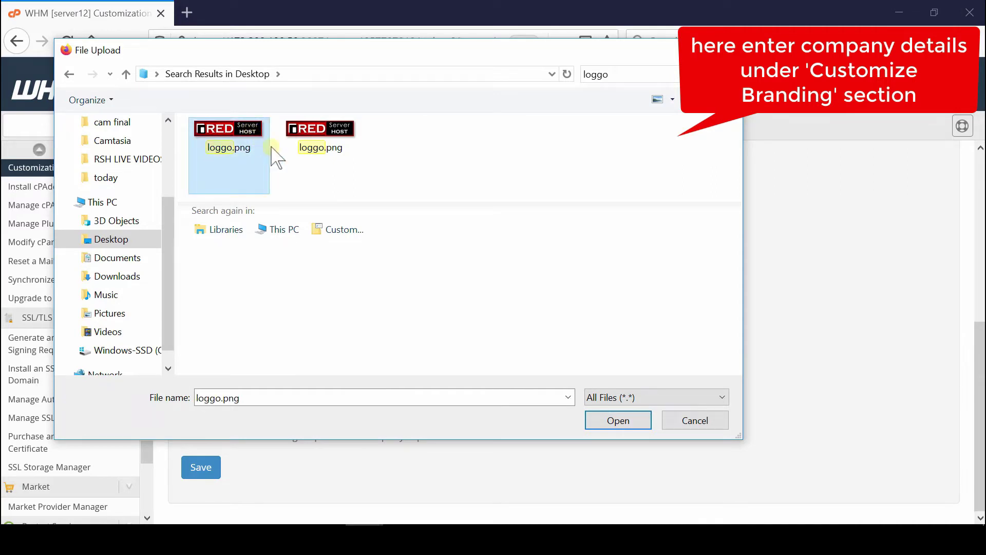
click(626, 426)
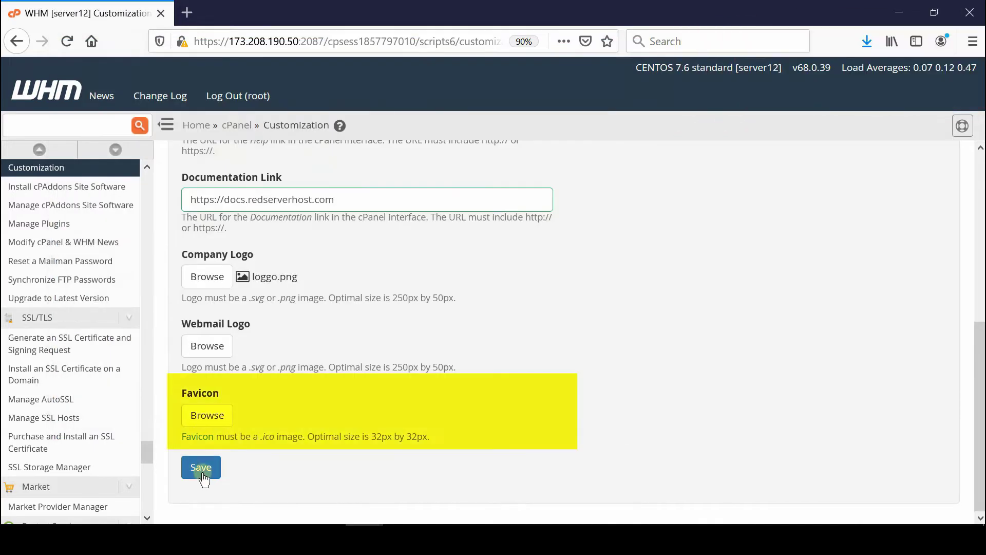
click(202, 472)
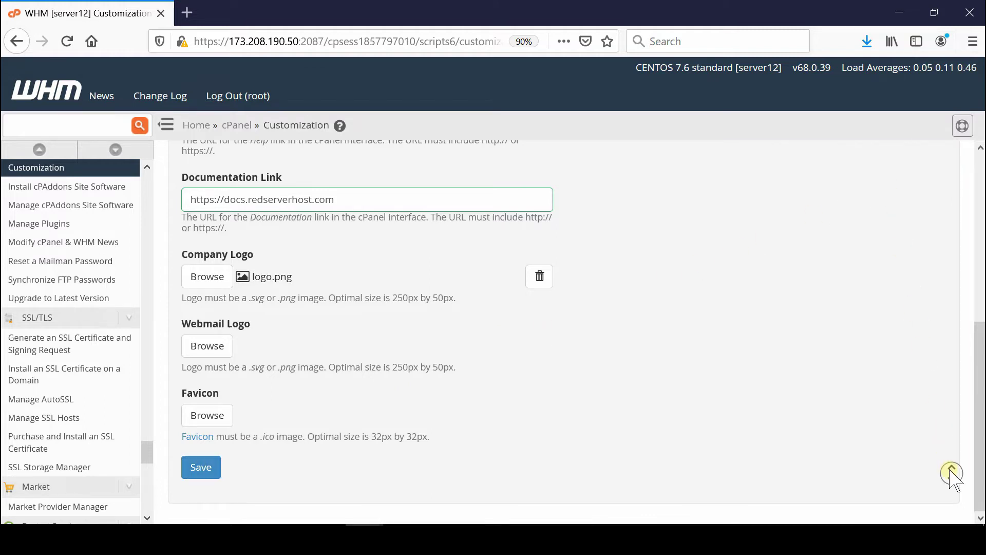
scroll(363, 274, up, 5)
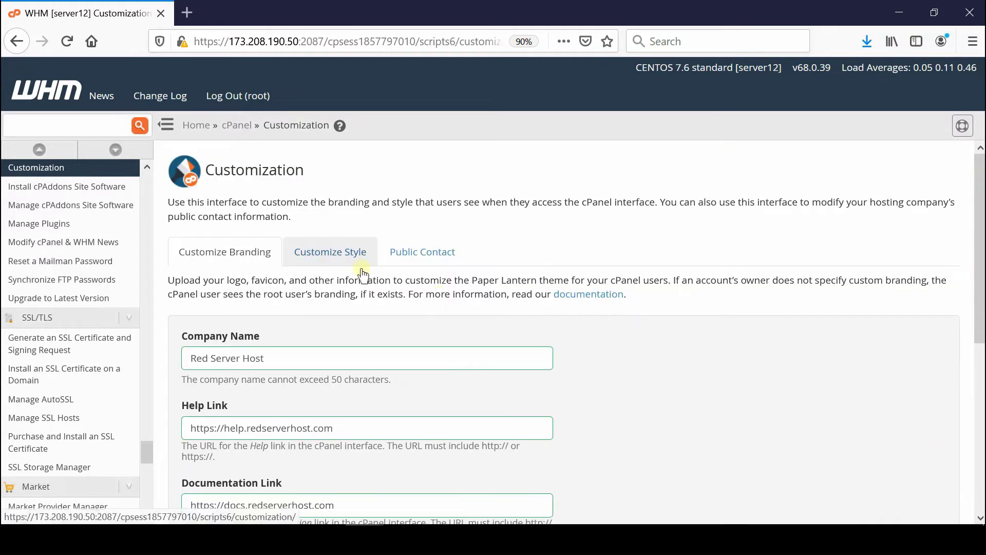
Show the Customize Style tab listing the Basic, Dark and Light styles.
click(328, 259)
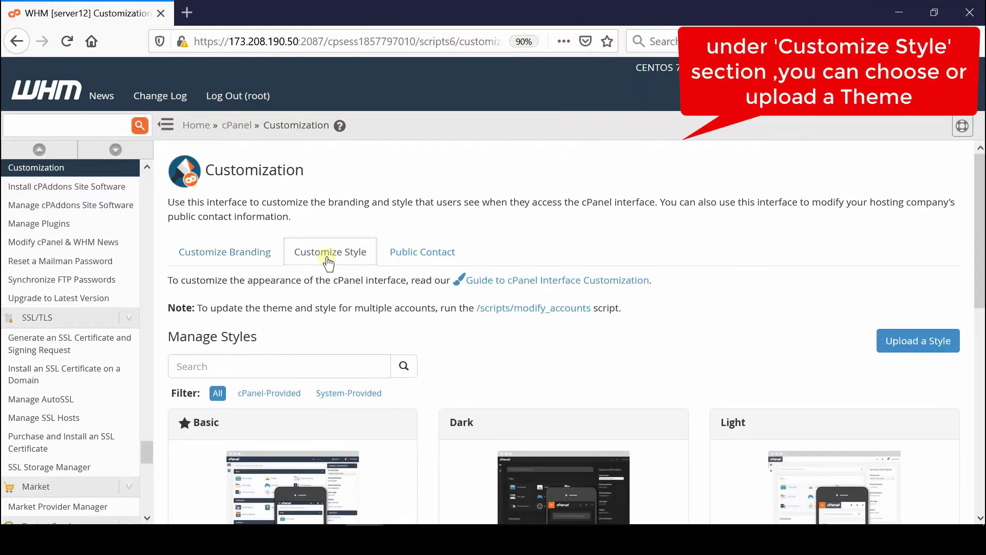
middle_click(969, 520)
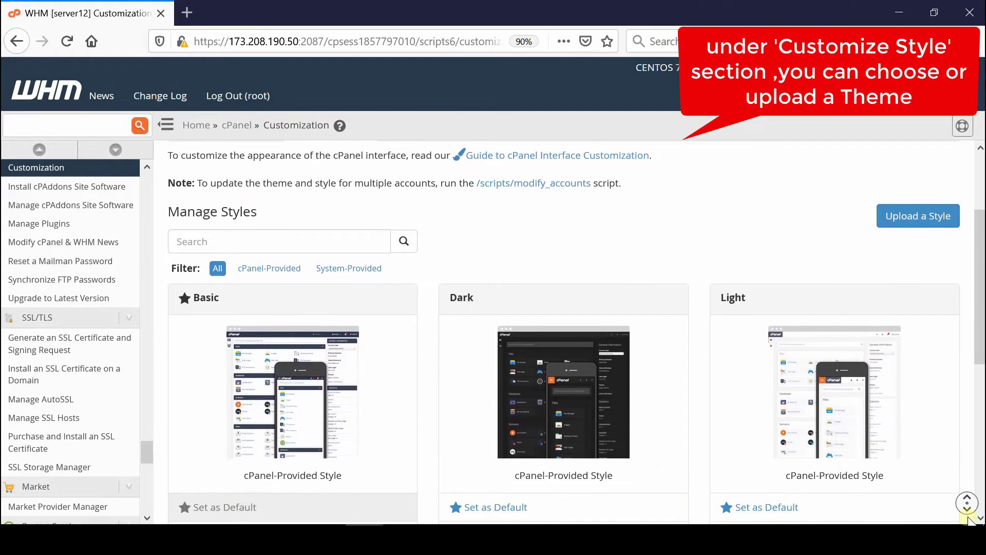
click(406, 255)
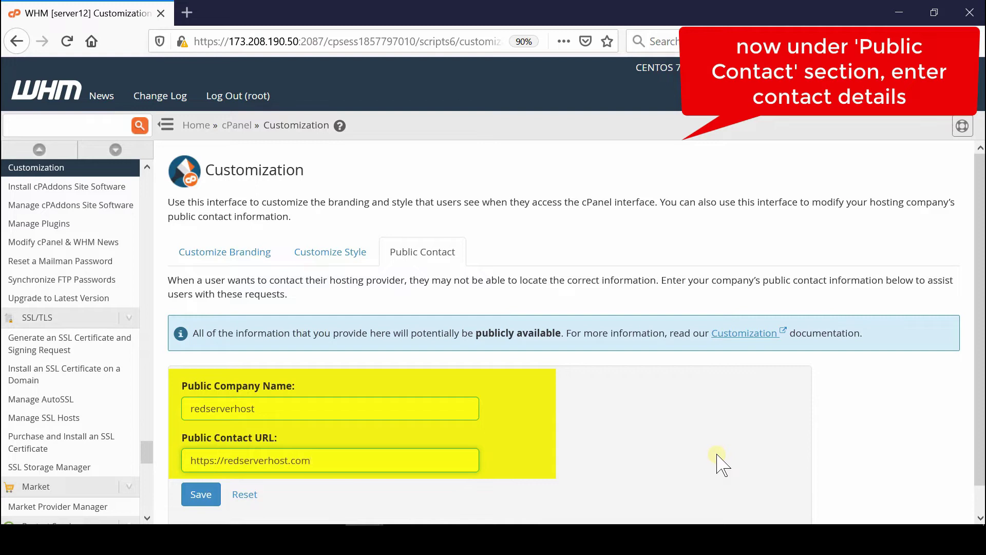
click(201, 497)
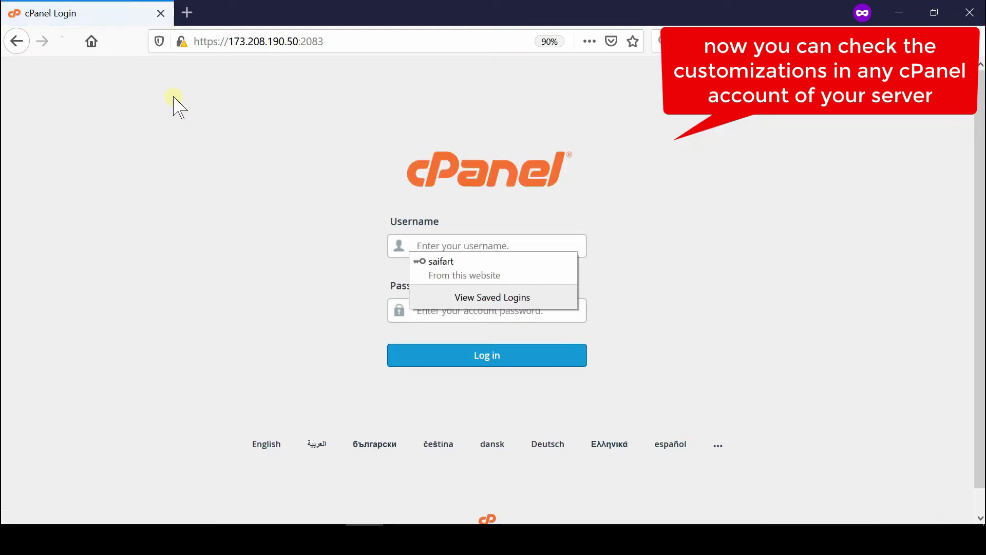
Log in to a hosting account on the cPanel port 2083 login page using the saved login.
click(485, 262)
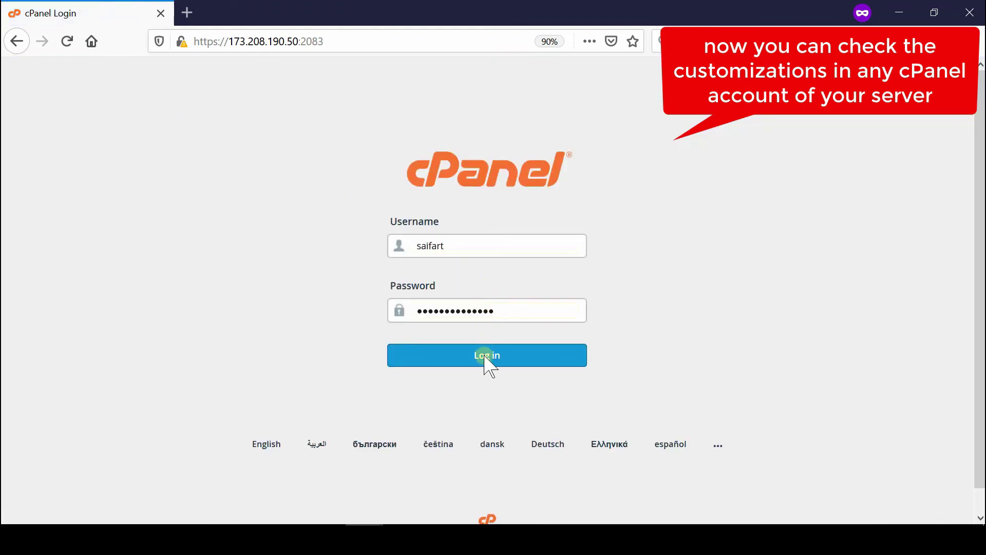
click(485, 358)
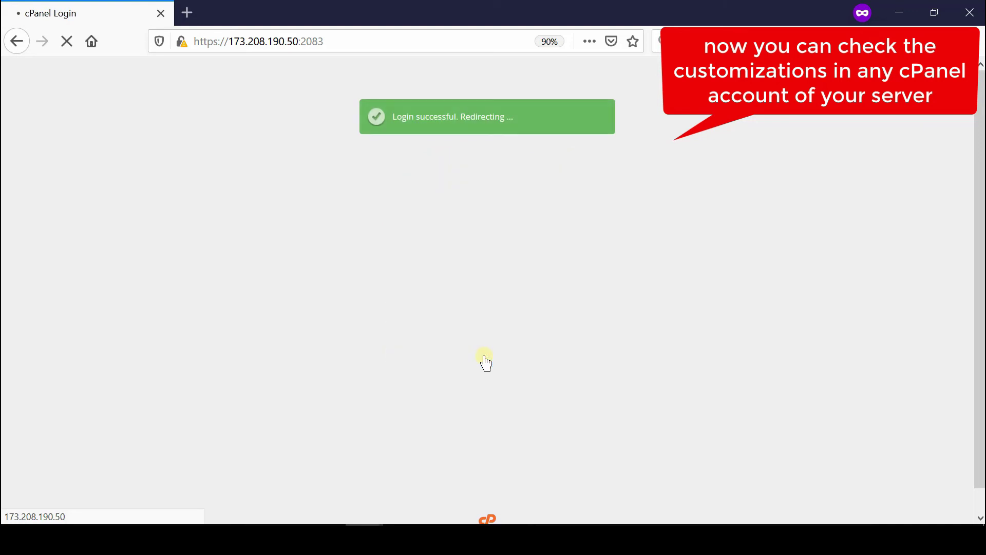